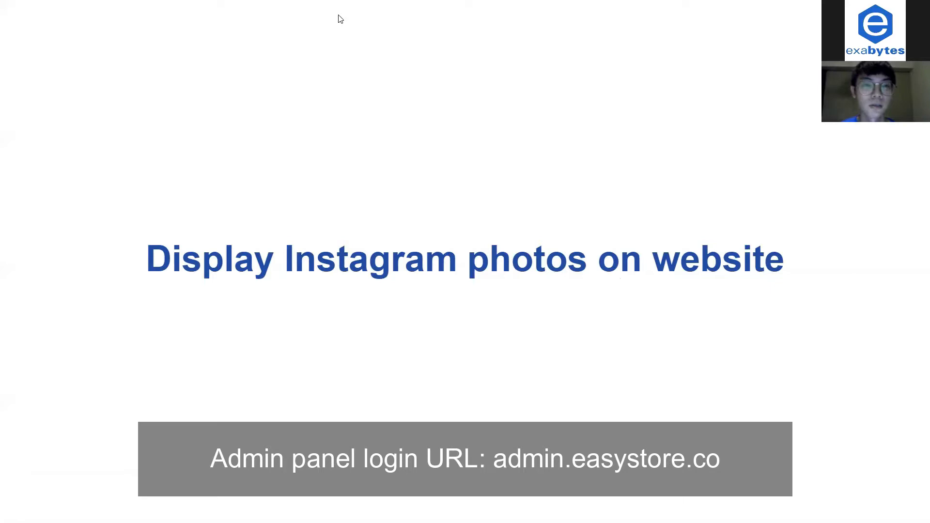
Leave the slideshow, close the theme editor and bring up the installed apps list.
key("Escape")
key("ctrl+Tab")
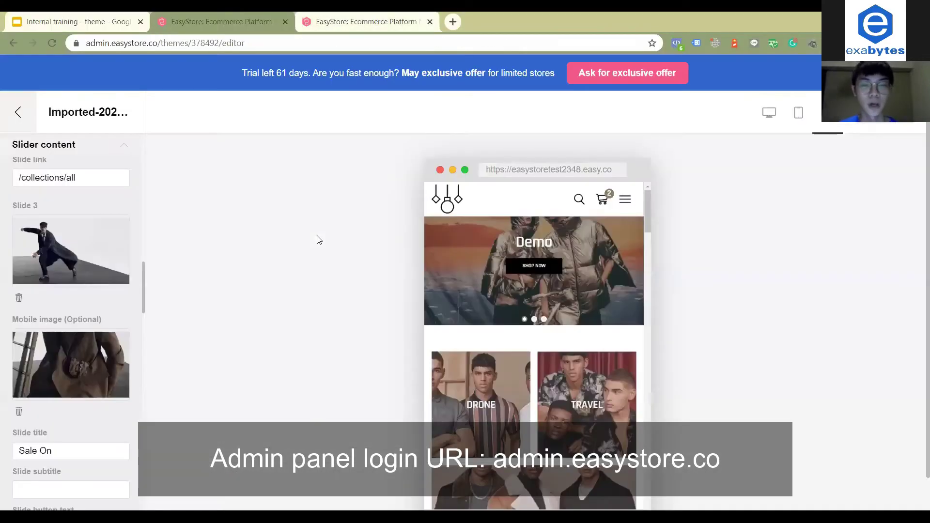
key("ctrl+w")
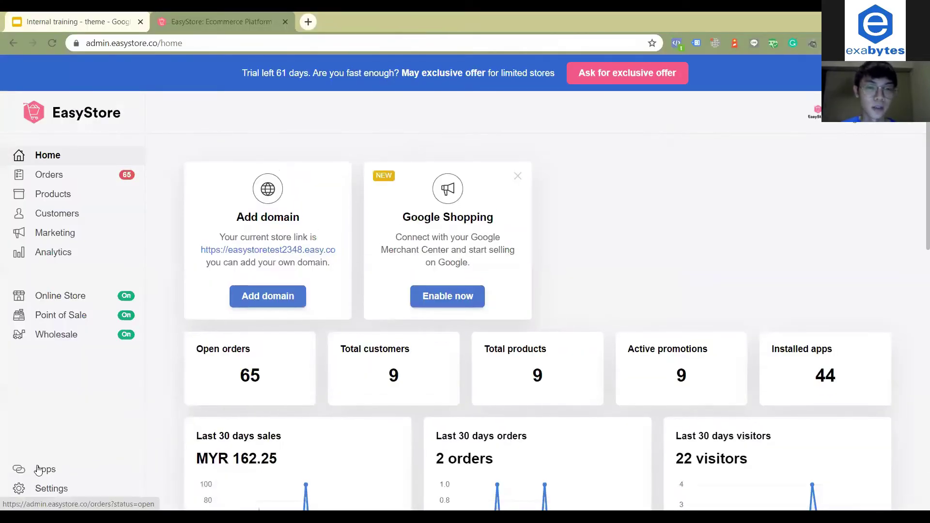
left_click(39, 469)
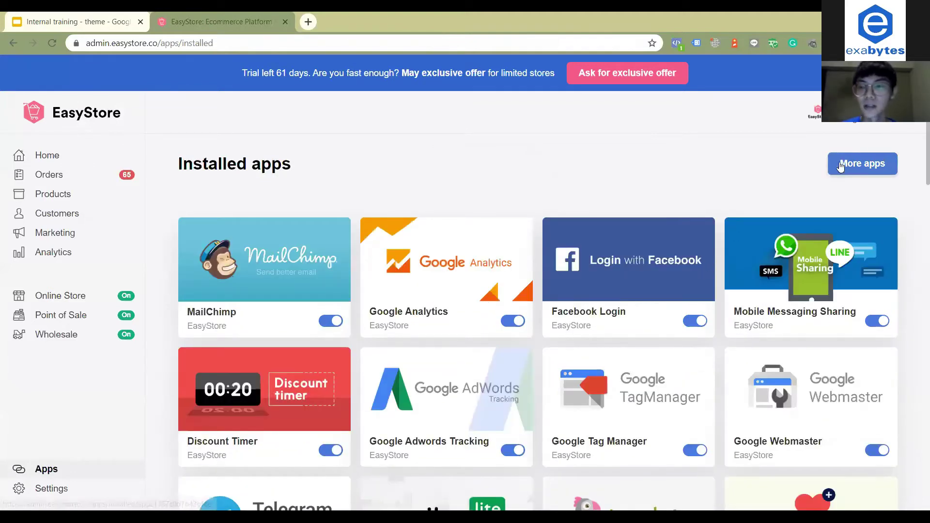
Search the app marketplace for 'Instagram' and browse the results.
left_click(856, 163)
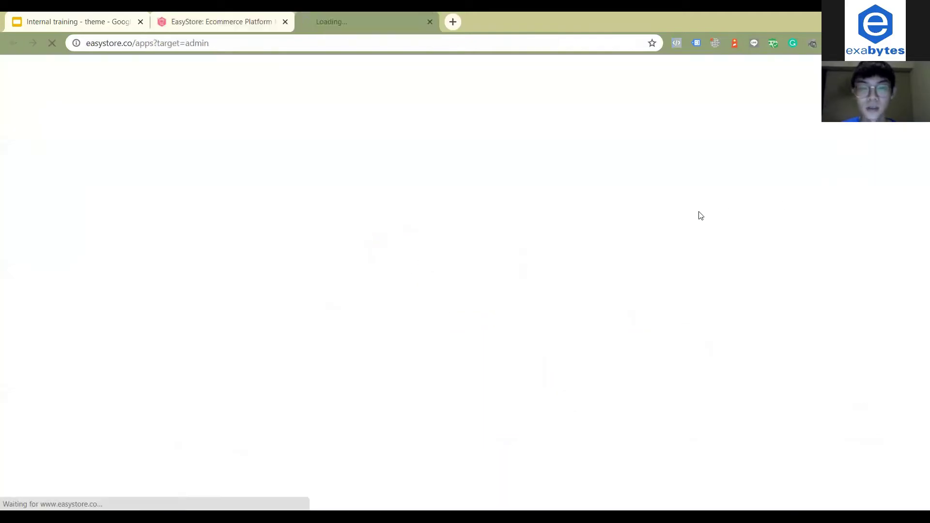
left_click(310, 247)
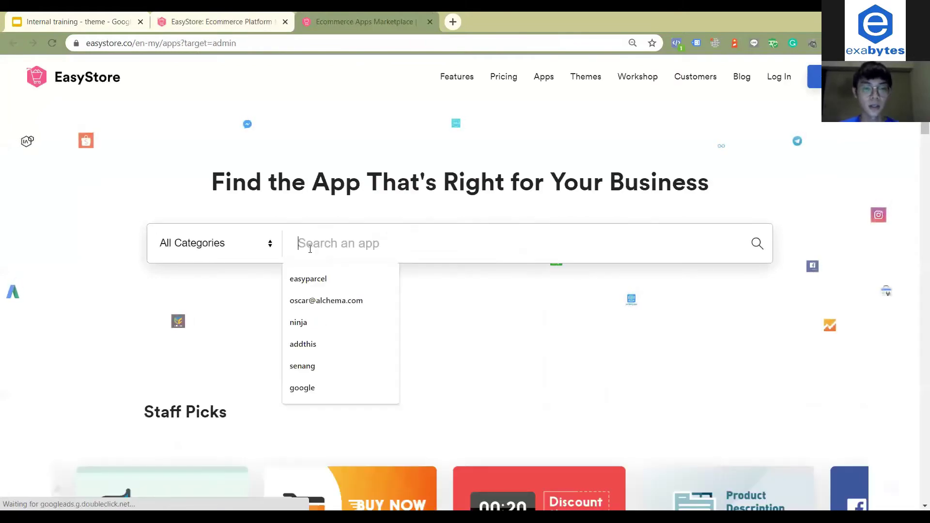
type("Instagram")
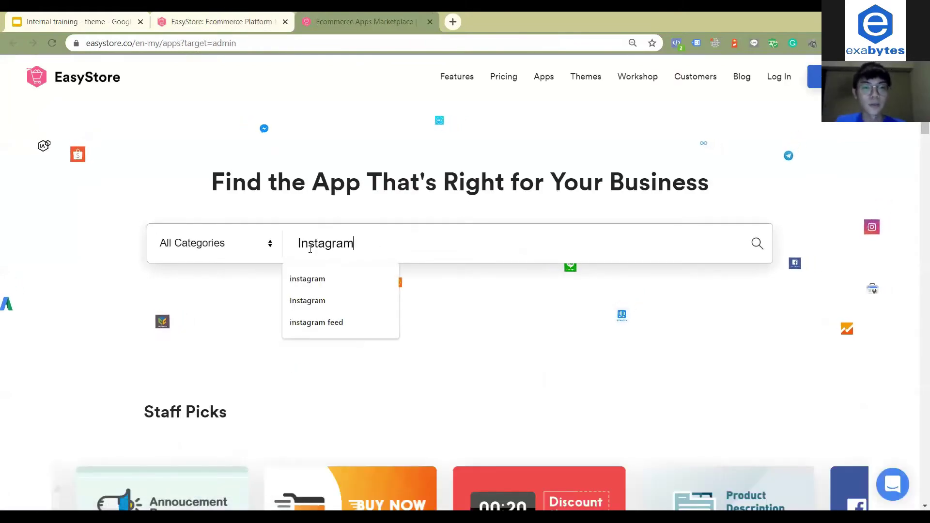
left_click(314, 278)
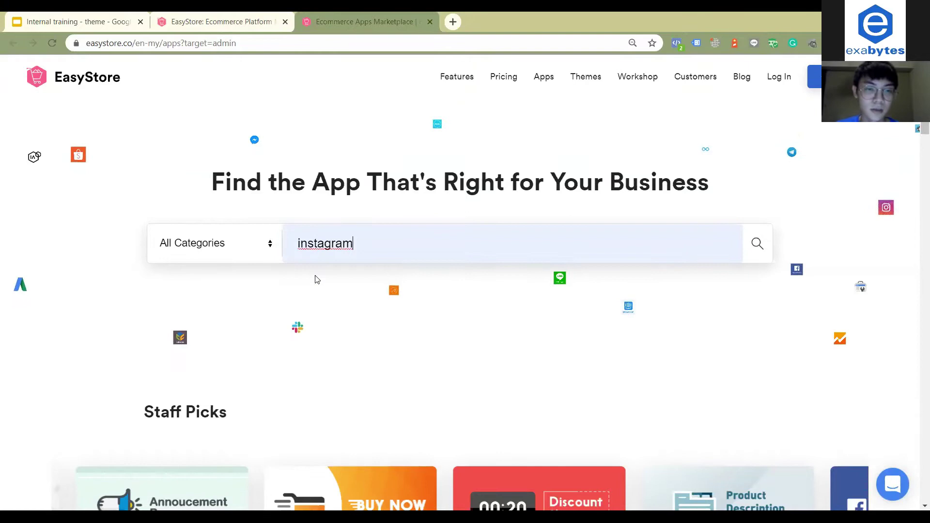
key("Return")
scroll(288, 314, "down", 3)
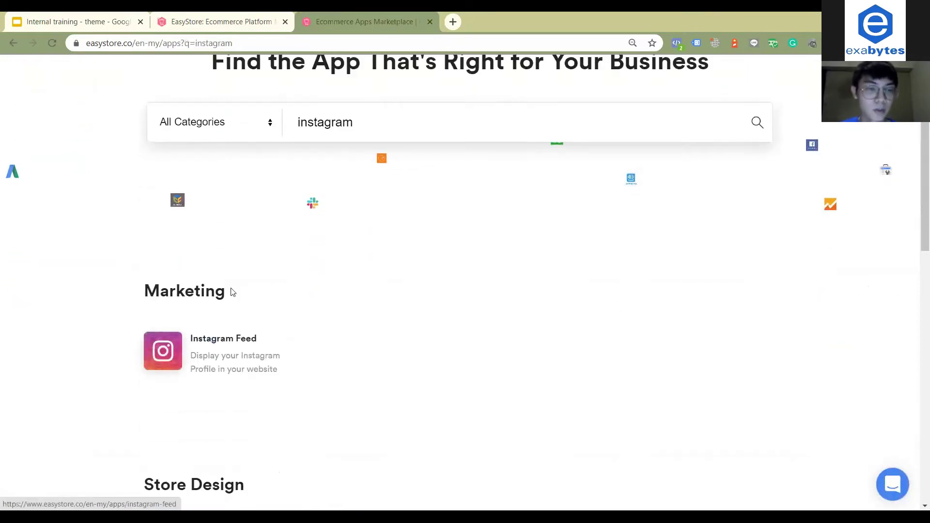
scroll(230, 291, "down", 1)
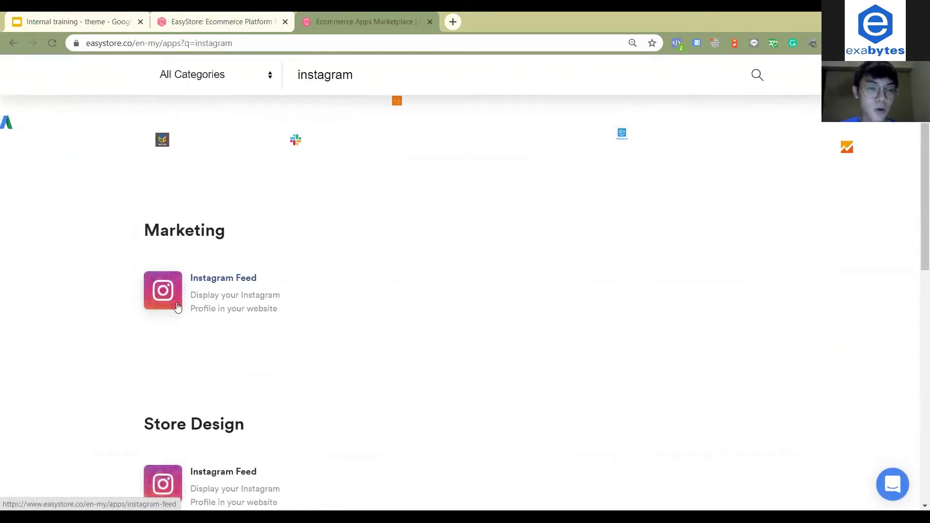
Install the Instagram Feed app from its marketplace page and confirm.
left_click(211, 287)
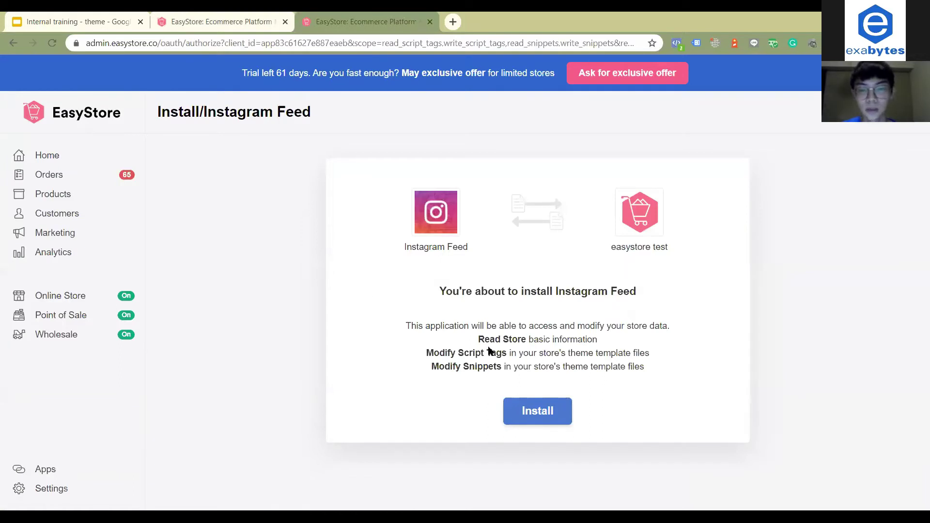
left_click(541, 413)
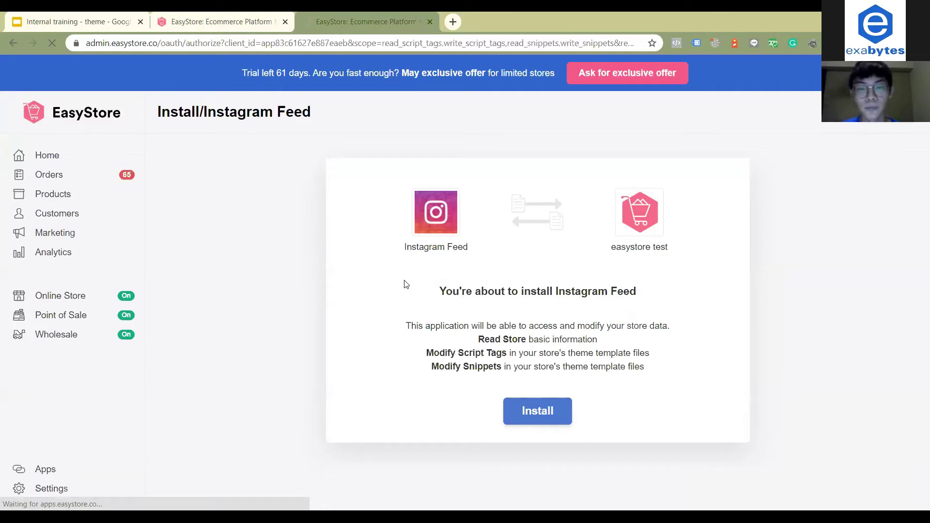
left_click(537, 411)
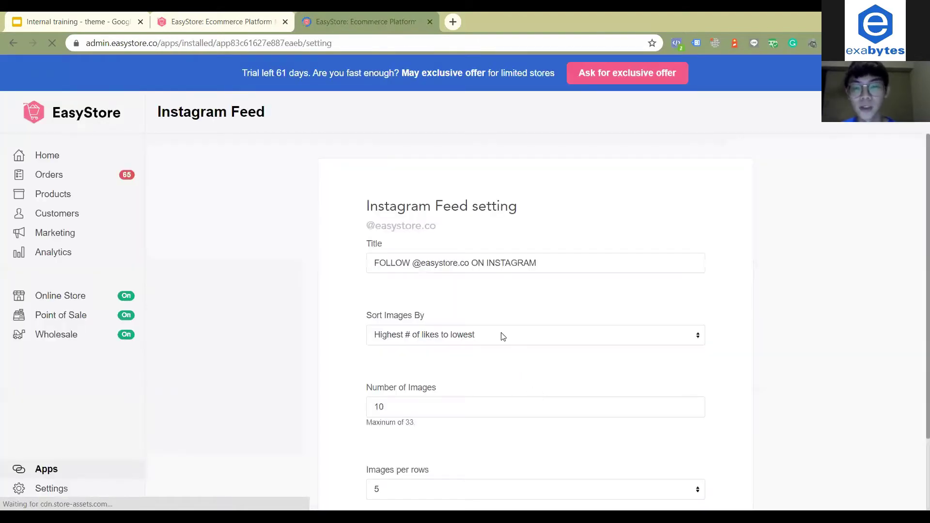
Log the Instagram Feed out of its linked demo Instagram account.
scroll(588, 324, "down", 1)
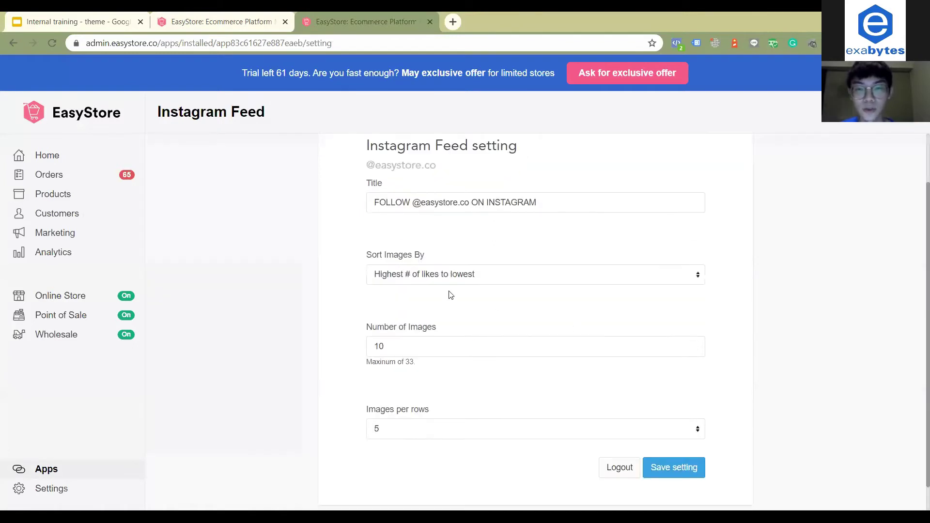
scroll(533, 271, "up", 1)
scroll(610, 310, "down", 2)
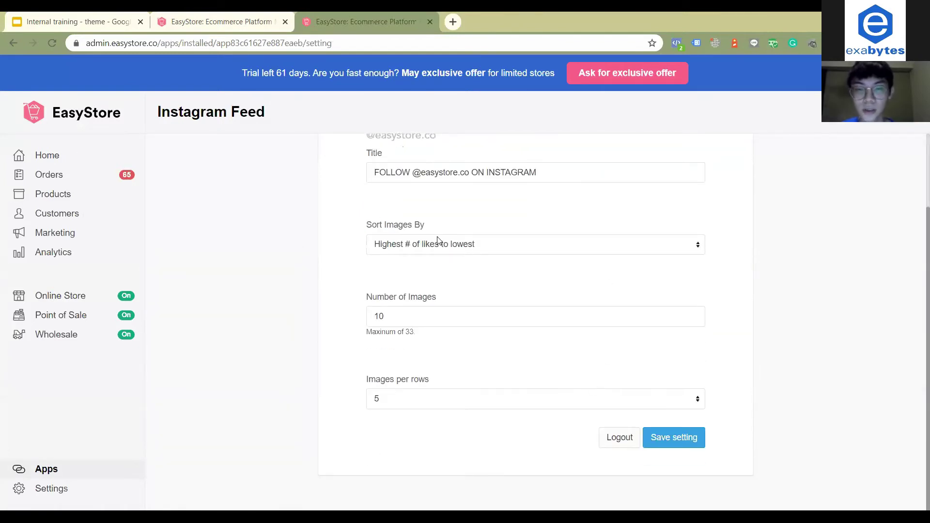
scroll(494, 247, "up", 2)
scroll(445, 267, "down", 2)
scroll(379, 275, "up", 1)
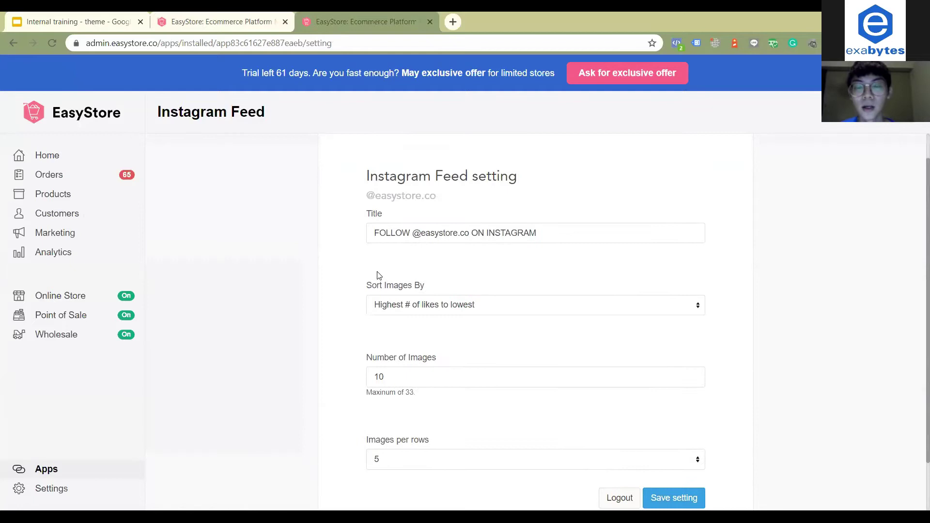
scroll(556, 247, "down", 1)
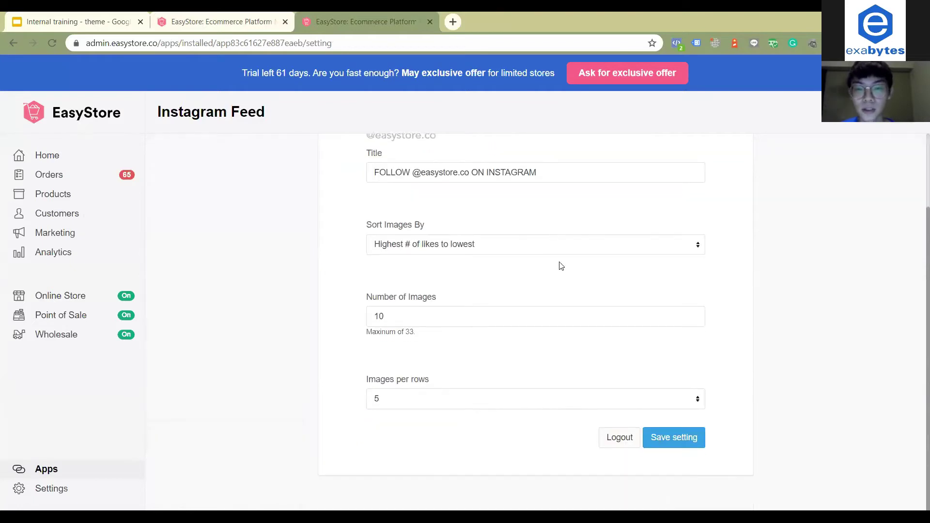
left_click(614, 447)
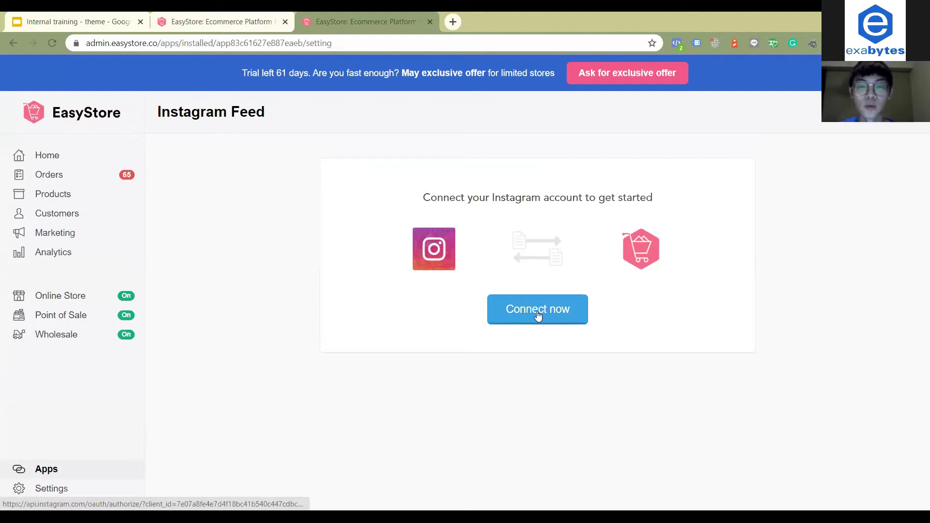
Connect an Instagram account by signing in and choosing Not Now for saving login info.
left_click(538, 313)
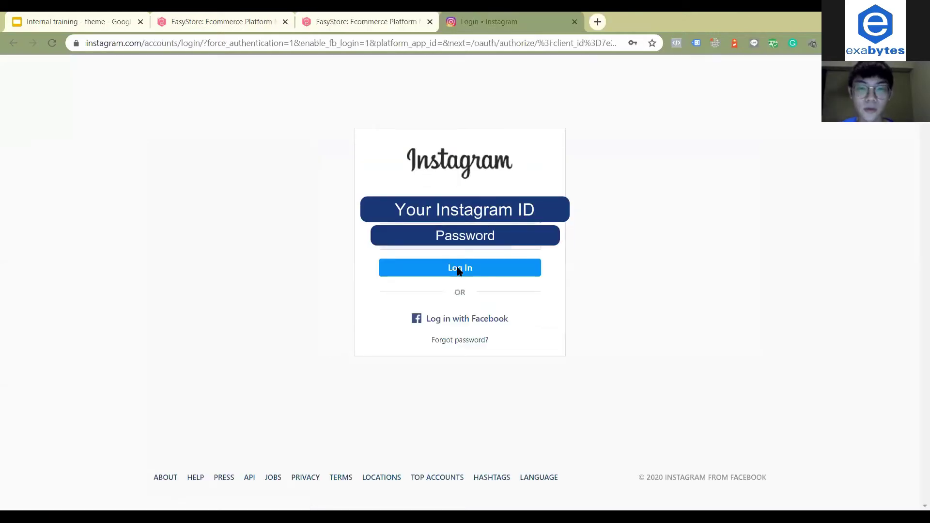
left_click(459, 271)
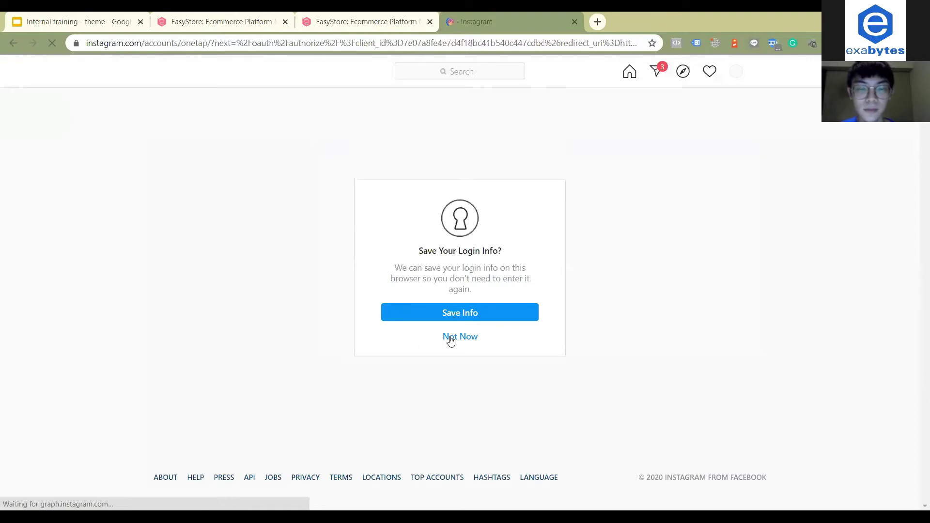
left_click(450, 339)
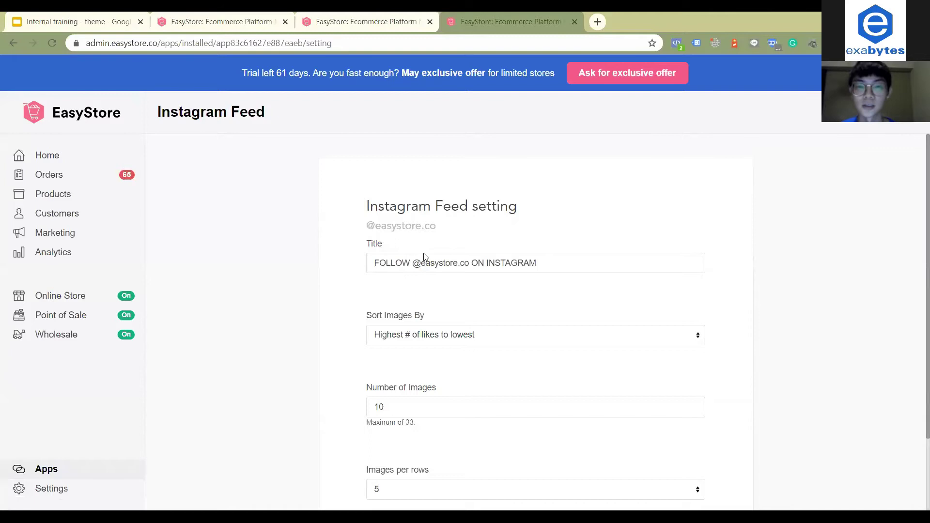
scroll(423, 257, "down", 2)
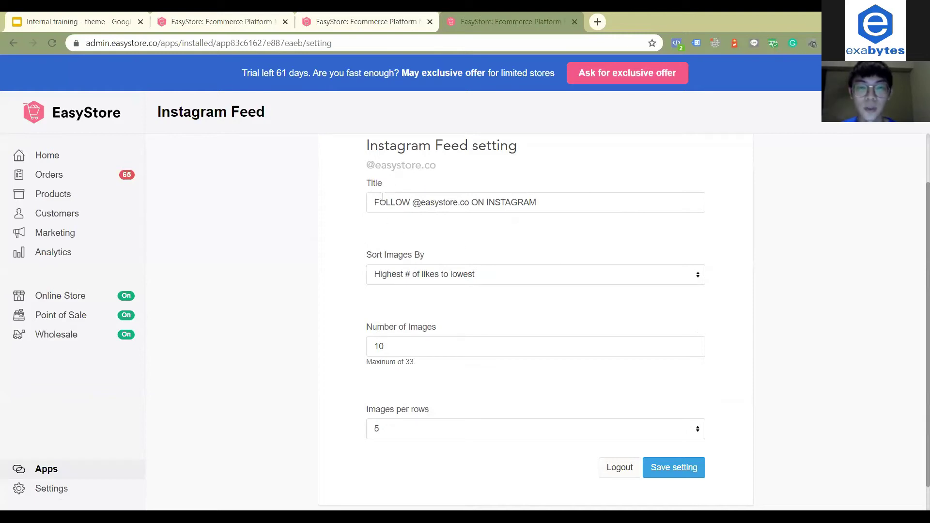
left_click_drag(536, 203, 458, 202)
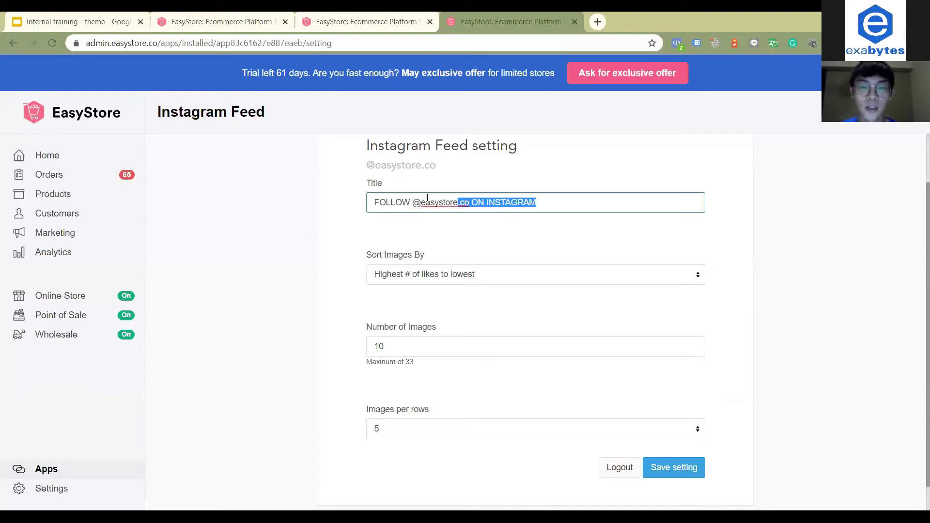
key("Home")
double_click(531, 203)
left_click(392, 222)
scroll(390, 238, "down", 1)
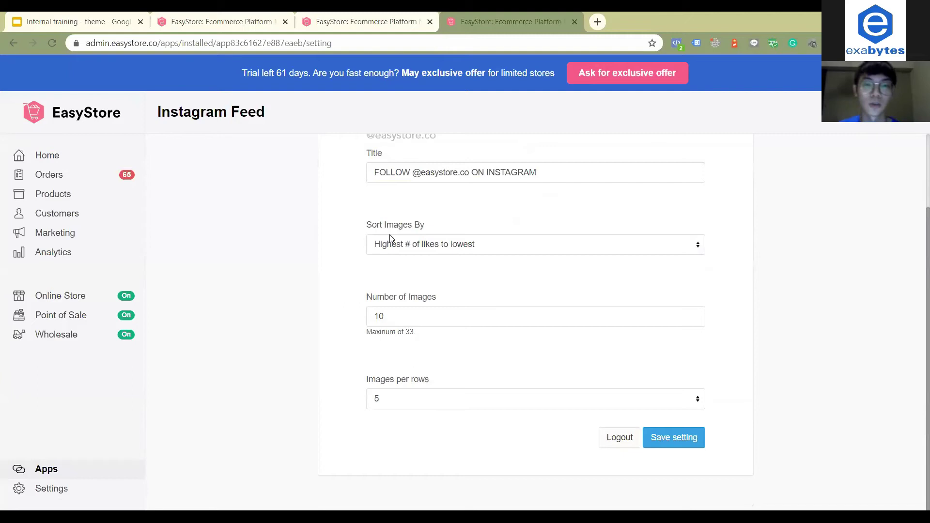
left_click(400, 245)
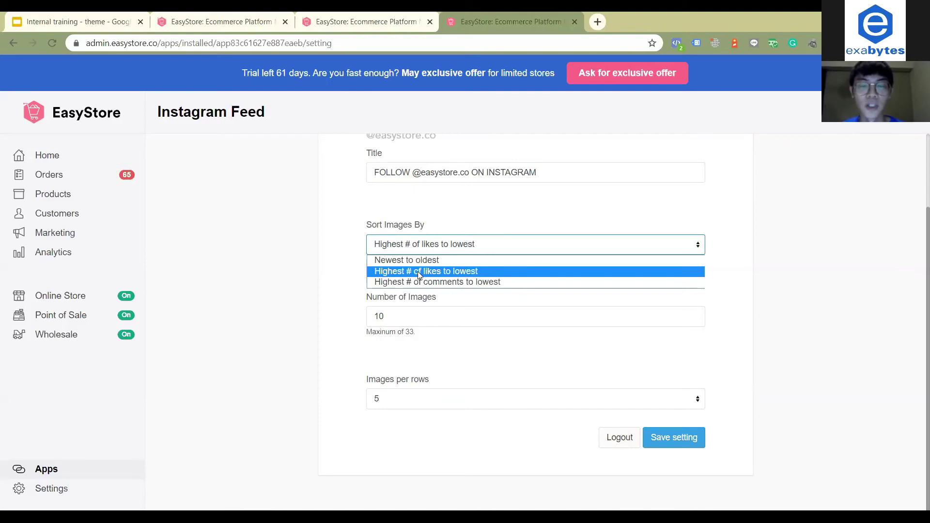
Keep sorting by highest likes and change Number of Images from 10 to 12.
left_click(419, 271)
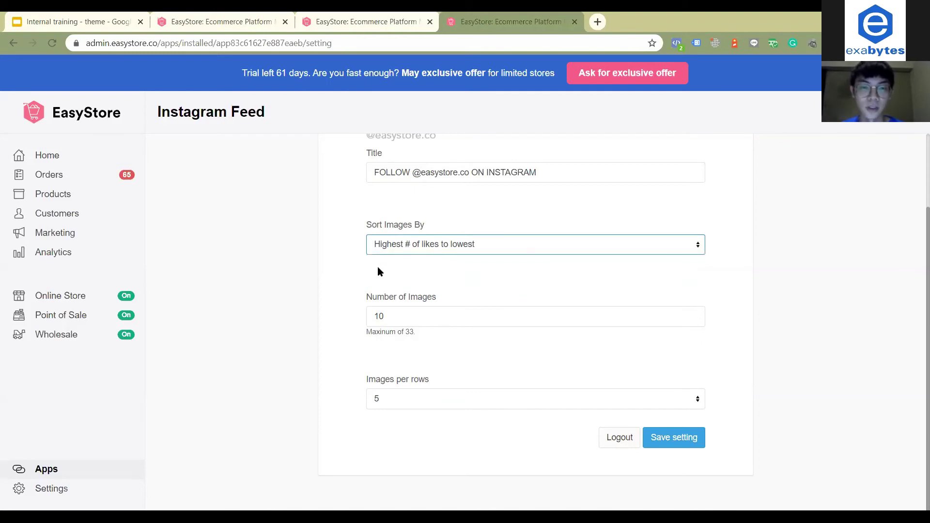
left_click(401, 321)
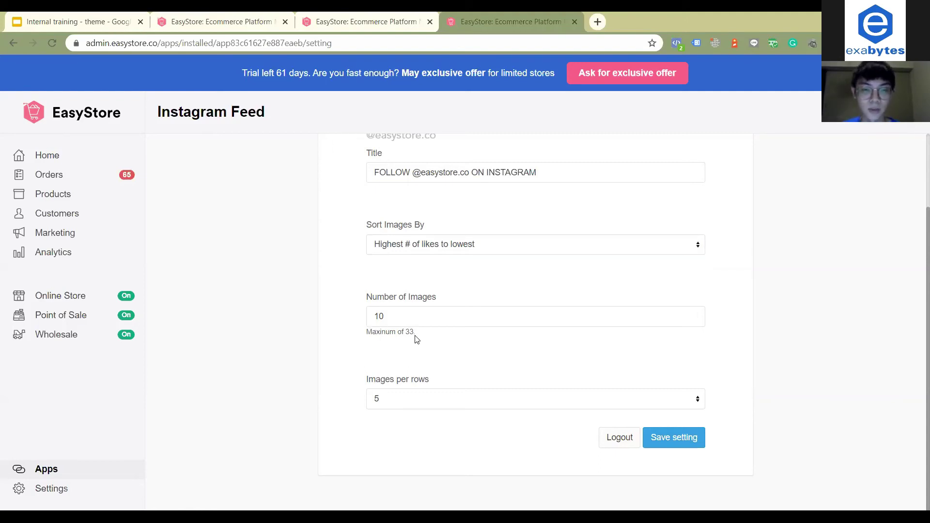
left_click_drag(414, 335, 371, 333)
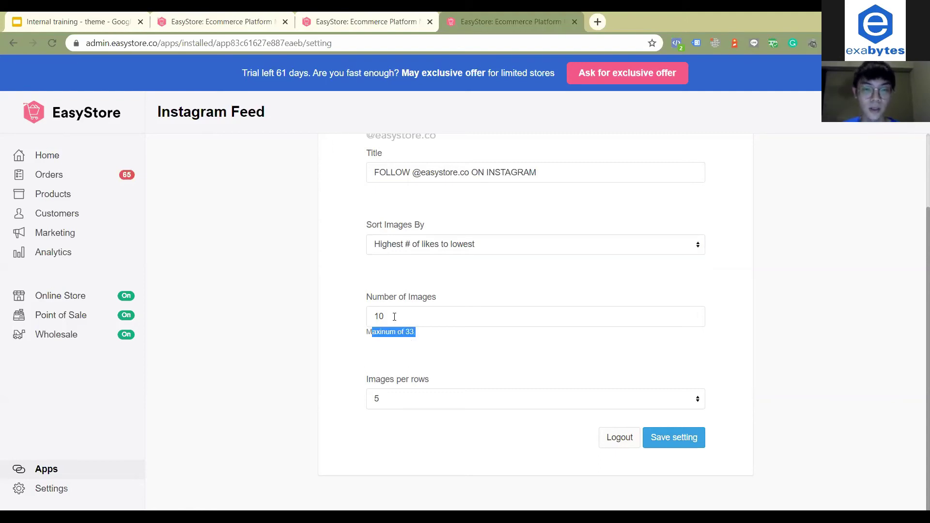
left_click(367, 322)
double_click(367, 321)
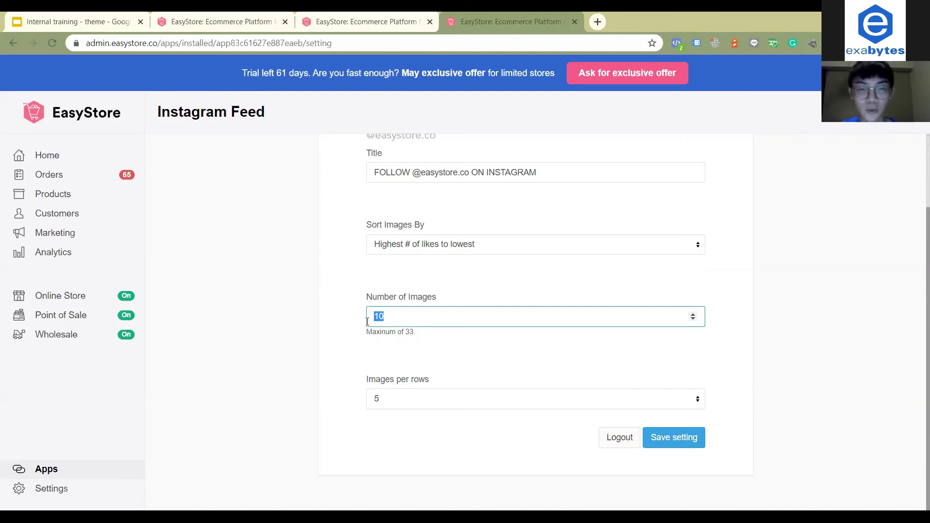
type("12")
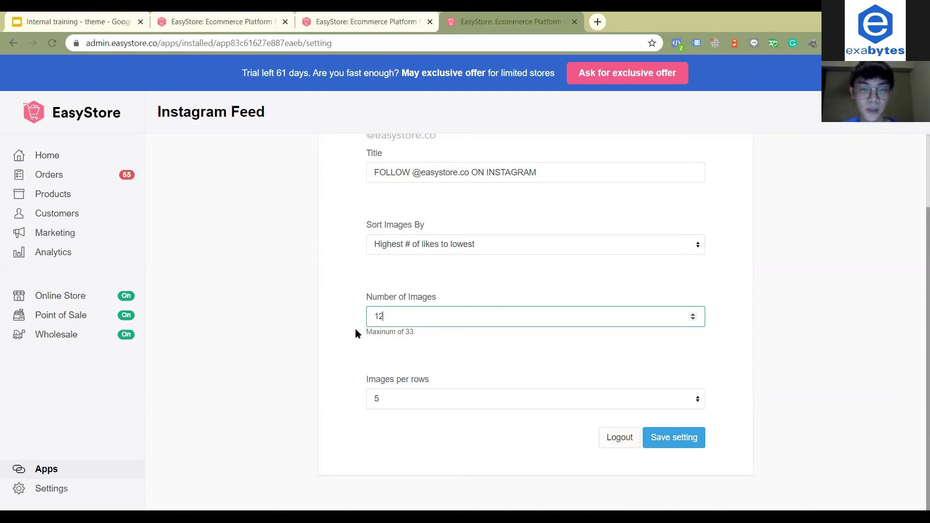
left_click(356, 328)
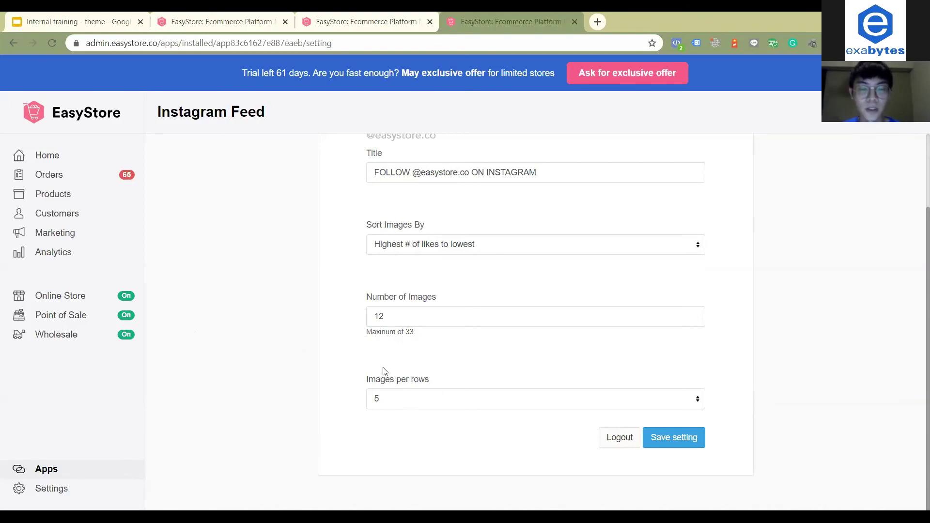
Set Images per row to 6 and save the feed settings.
left_click(389, 399)
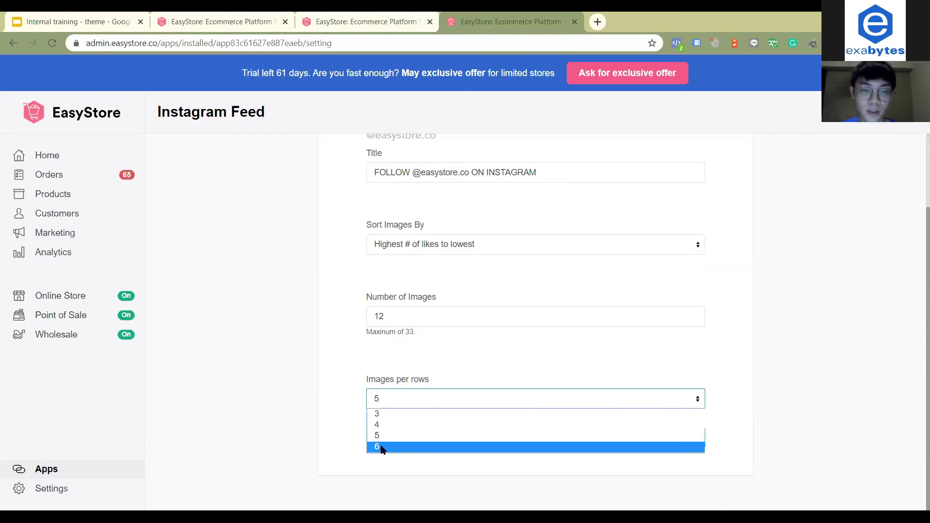
left_click(381, 448)
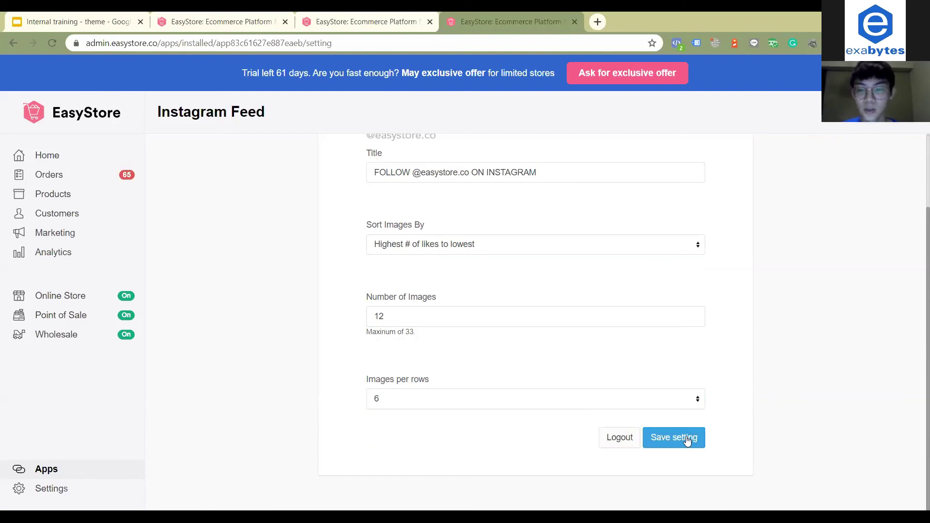
left_click(687, 438)
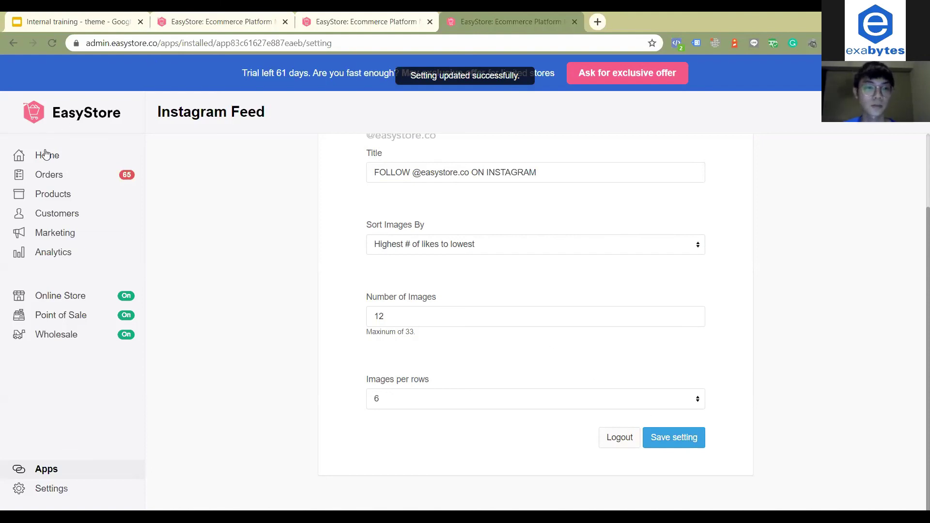
Open the online storefront and scroll to its Instagram grid of 12 photos.
left_click(79, 161)
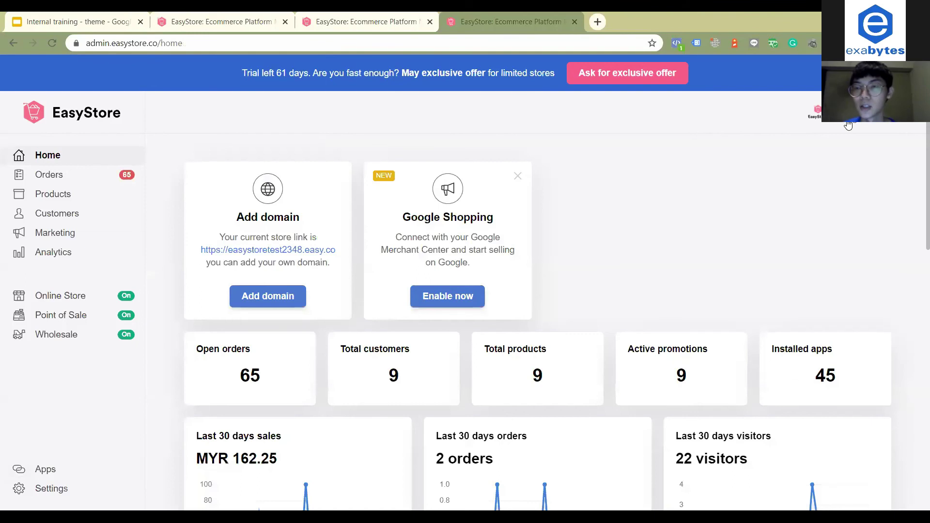
left_click(848, 125)
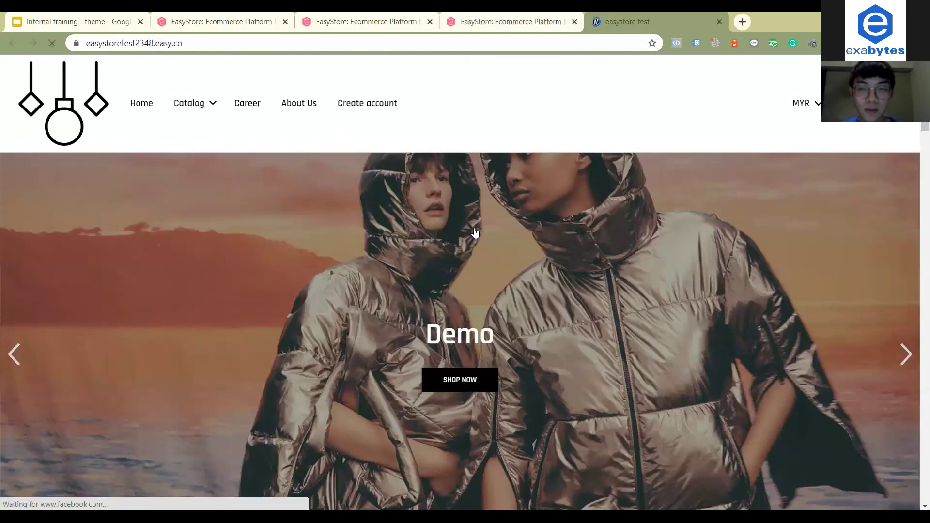
scroll(569, 218, "down", 10)
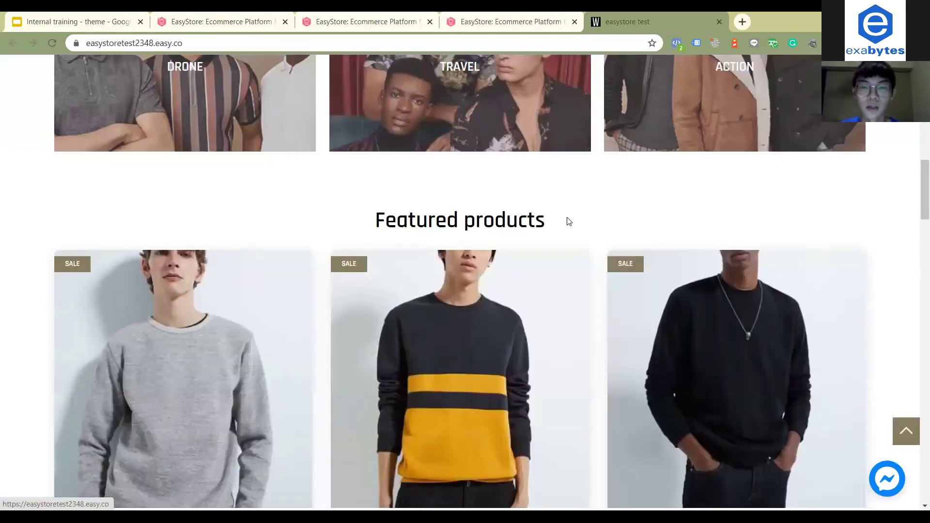
scroll(559, 218, "down", 10)
scroll(232, 125, "down", 15)
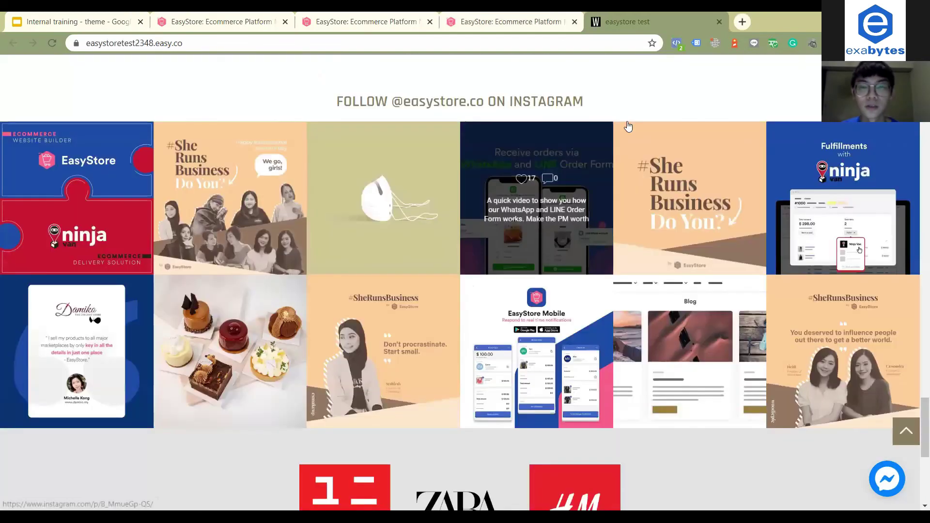